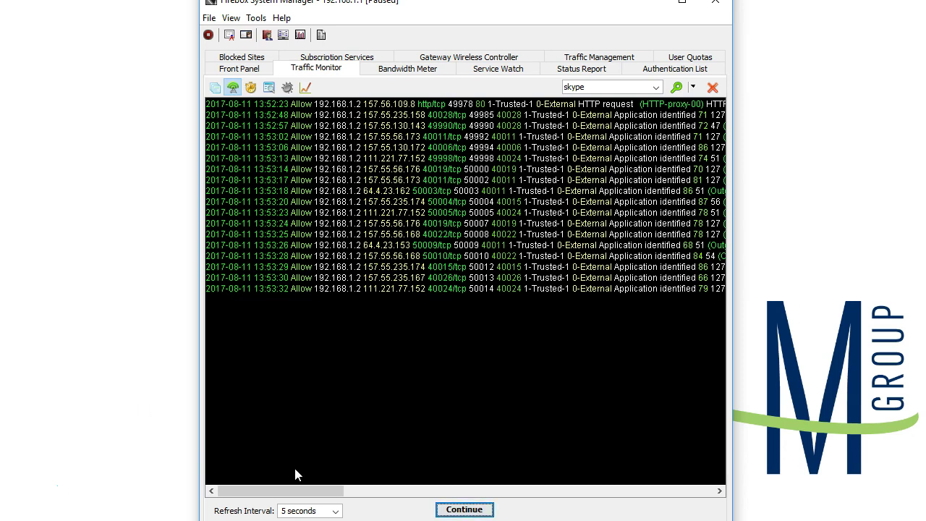
Examine the application details of the Skype-filtered entries in the traffic log
{"action": "left_click_drag", "start_coordinate": [295, 491], "coordinate": [490, 512]}
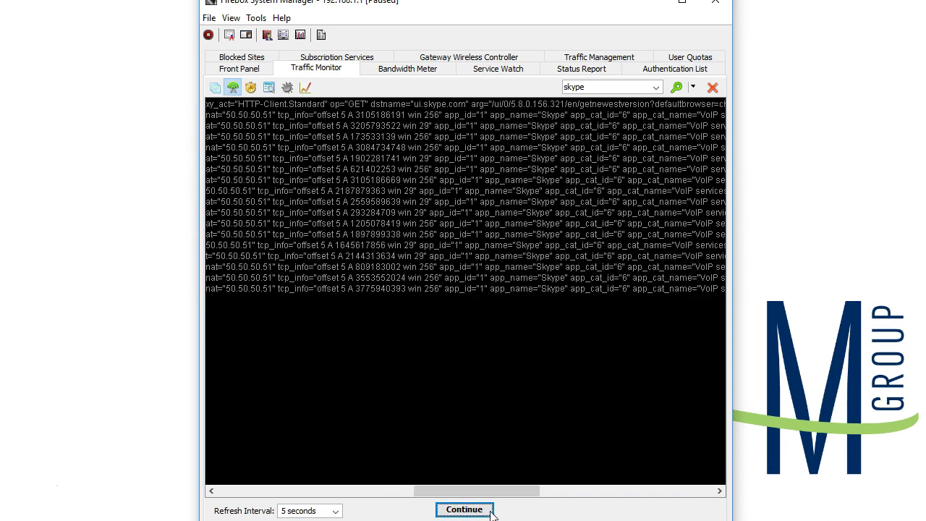
{"action": "left_click", "coordinate": [556, 267]}
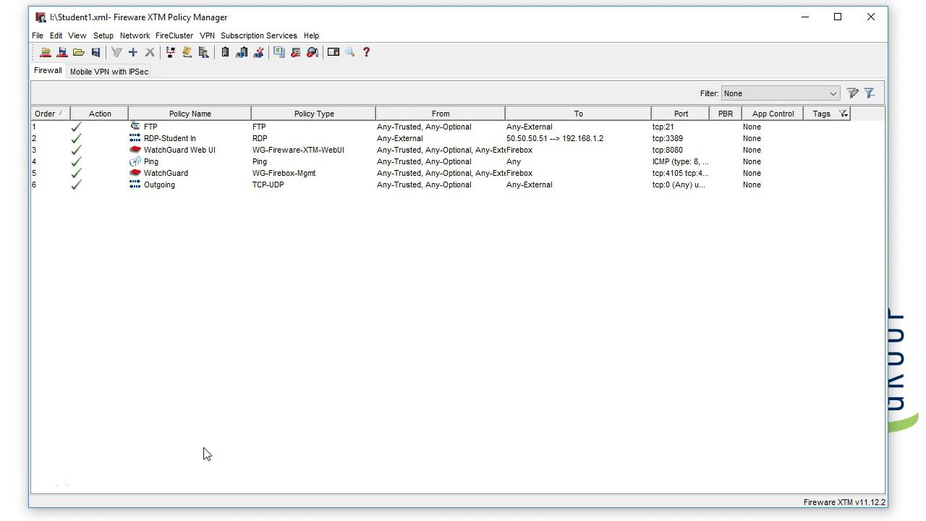
Create a new Application Control action named General
{"action": "left_click", "coordinate": [288, 38]}
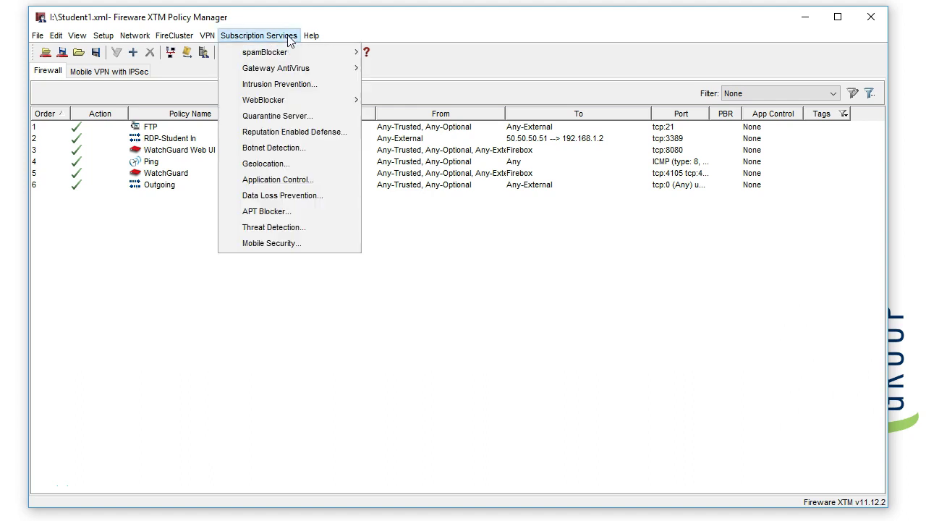
{"action": "left_click", "coordinate": [288, 180]}
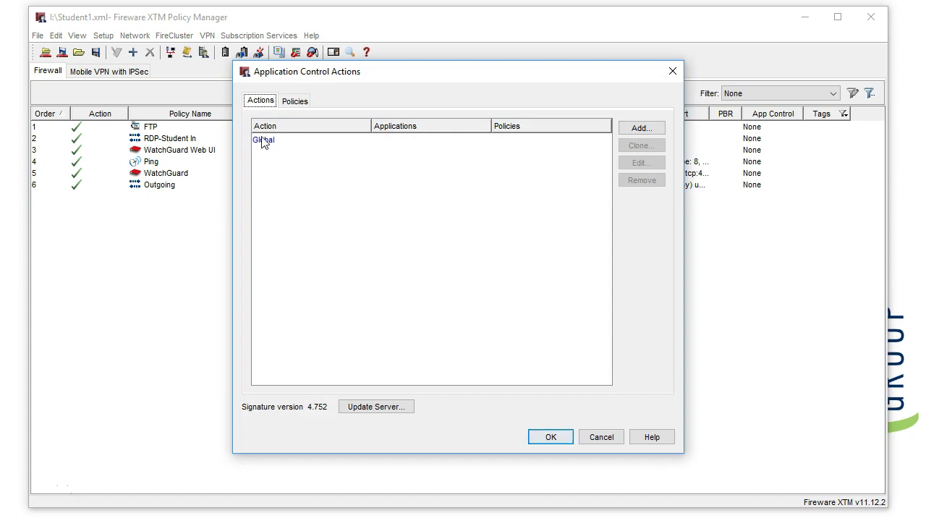
{"action": "left_click", "coordinate": [264, 140]}
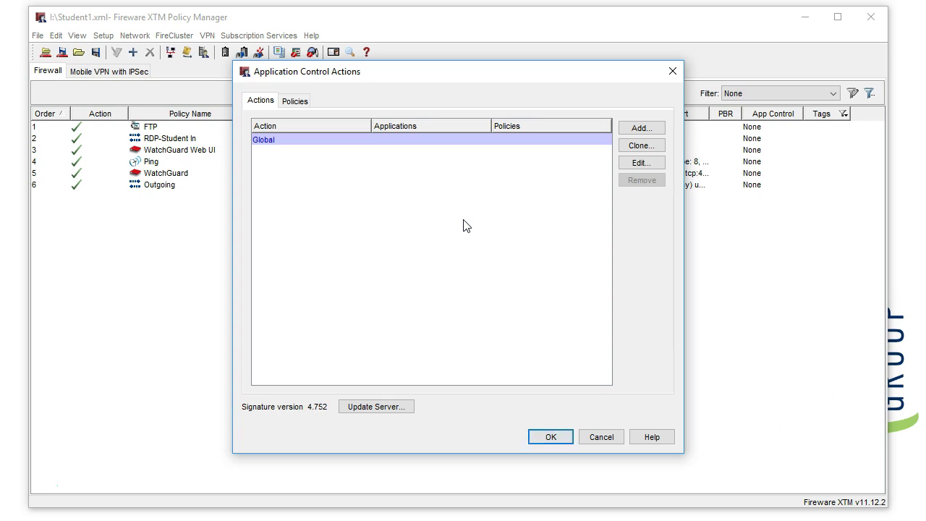
{"action": "left_click", "coordinate": [641, 128]}
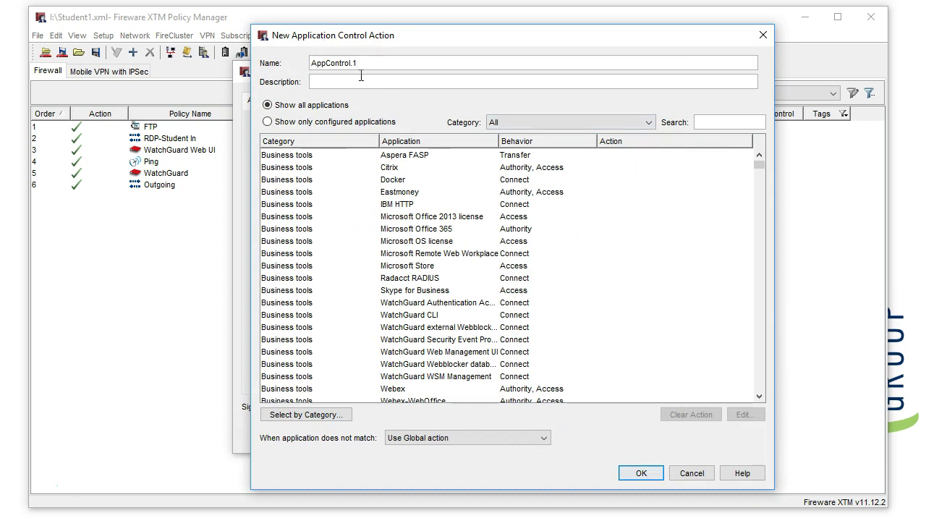
{"action": "left_click_drag", "start_coordinate": [369, 63], "coordinate": [311, 63]}
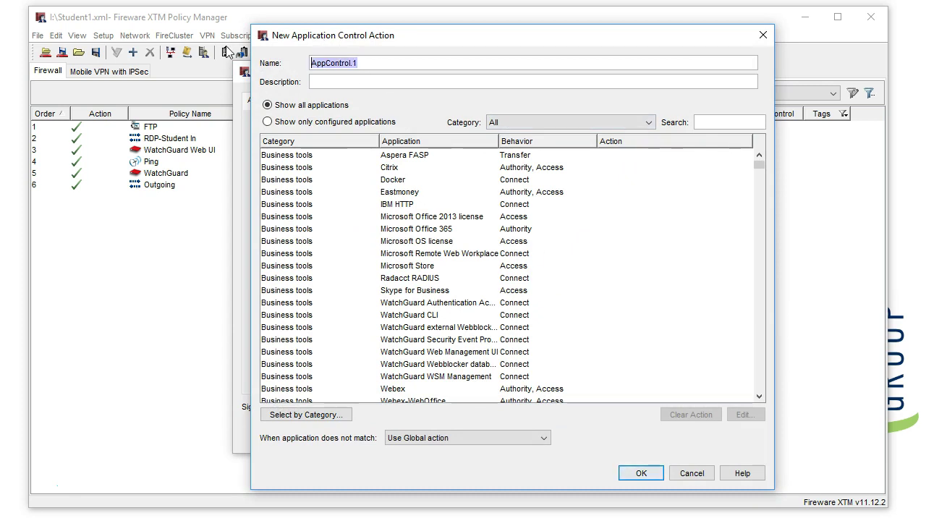
{"action": "type", "text": "General"}
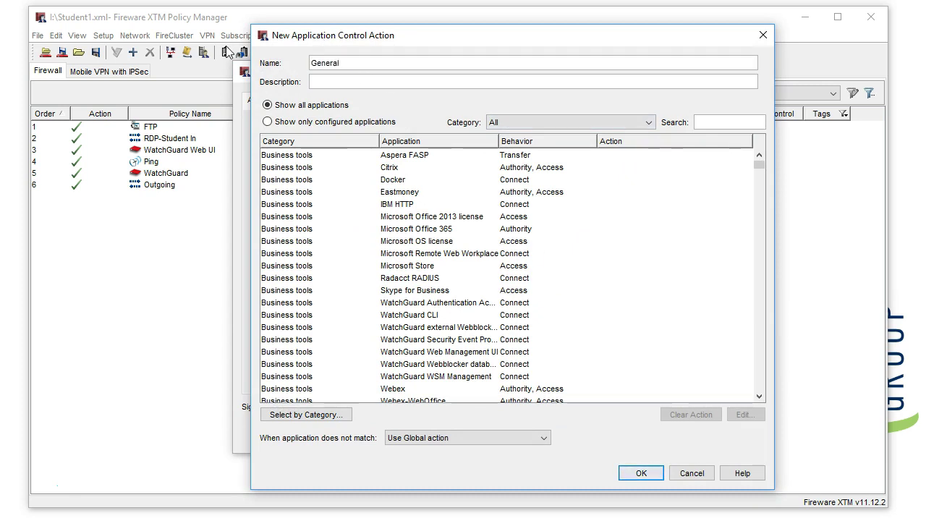
{"action": "left_click_drag", "start_coordinate": [761, 164], "coordinate": [759, 244]}
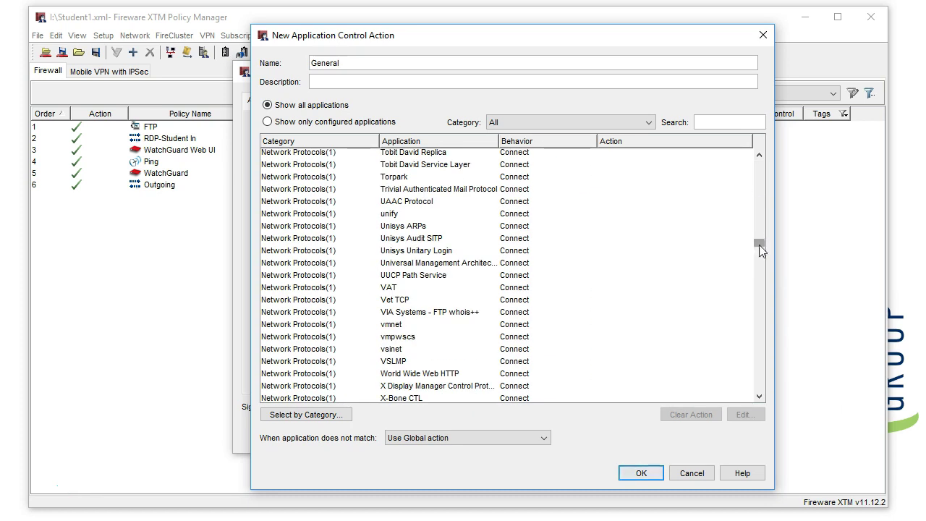
{"action": "left_click", "coordinate": [331, 416]}
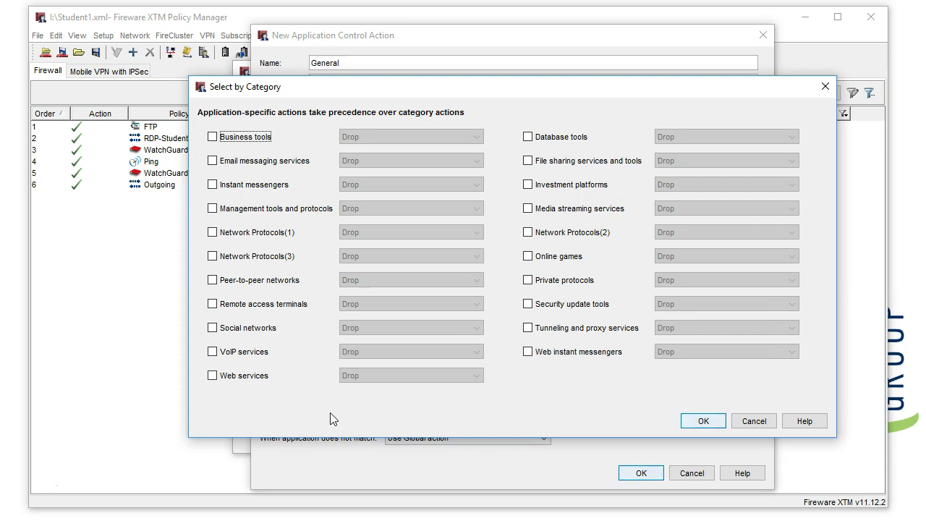
{"action": "left_click", "coordinate": [537, 258]}
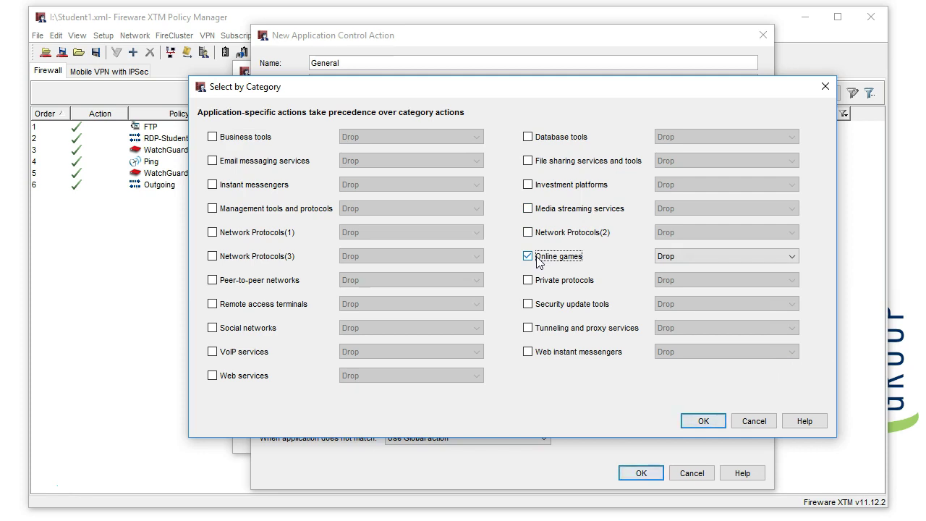
{"action": "key", "text": "Return"}
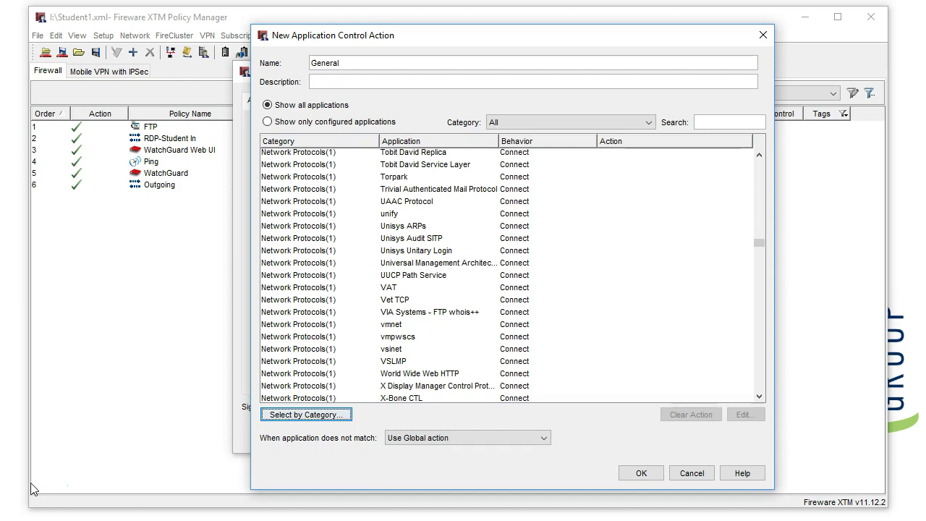
Search the new action's application list across all categories for skype
{"action": "left_click", "coordinate": [521, 229]}
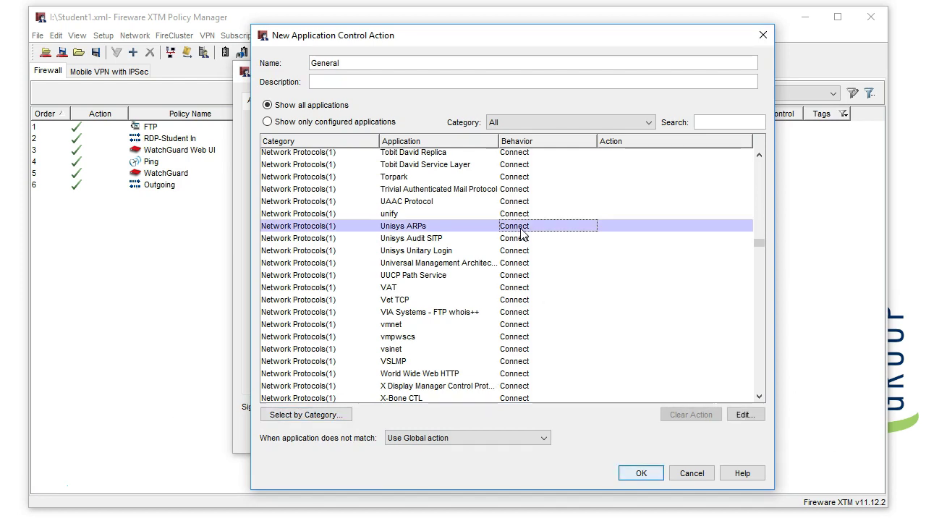
{"action": "left_click", "coordinate": [532, 124]}
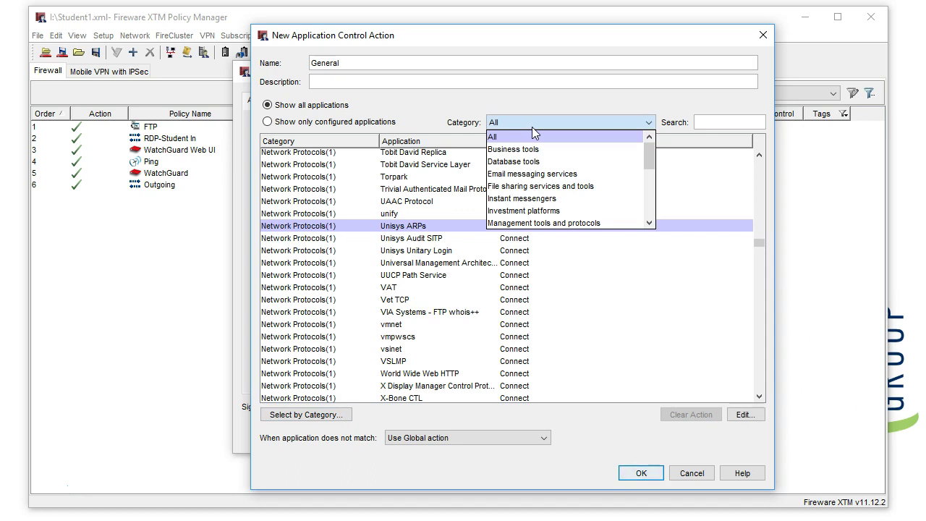
{"action": "left_click", "coordinate": [531, 126]}
{"action": "left_click", "coordinate": [719, 124]}
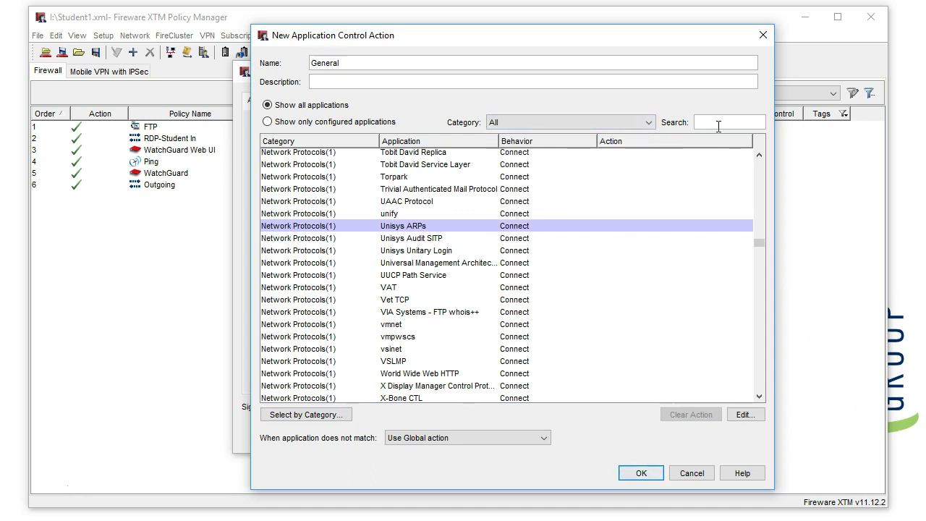
{"action": "type", "text": "skype"}
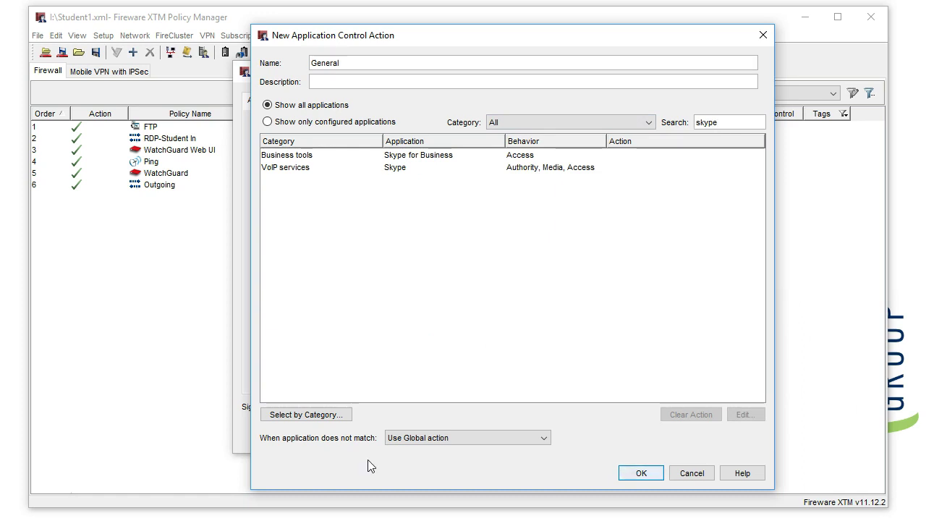
Set the General action to drop the Online games, Peer-to-peer networks and Tunneling and proxy services categories, and confirm the action
{"action": "left_click", "coordinate": [303, 415]}
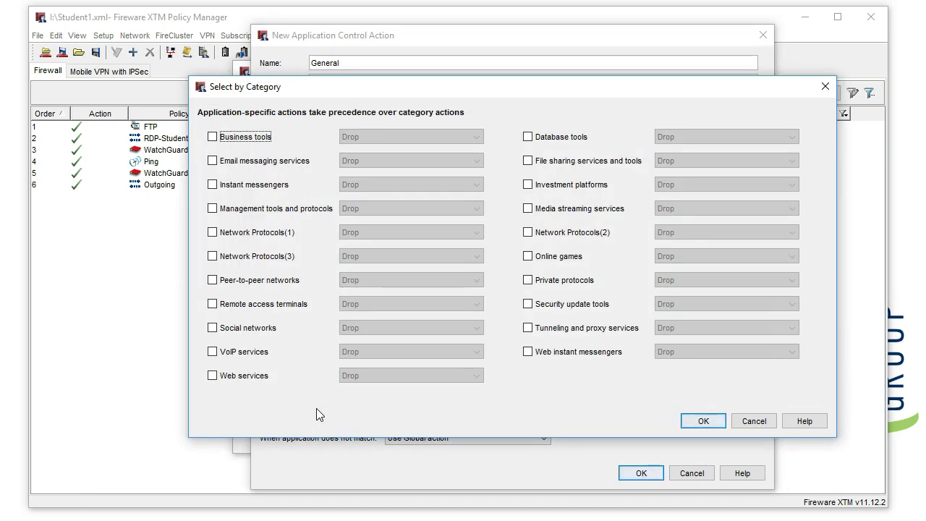
{"action": "left_click", "coordinate": [527, 256]}
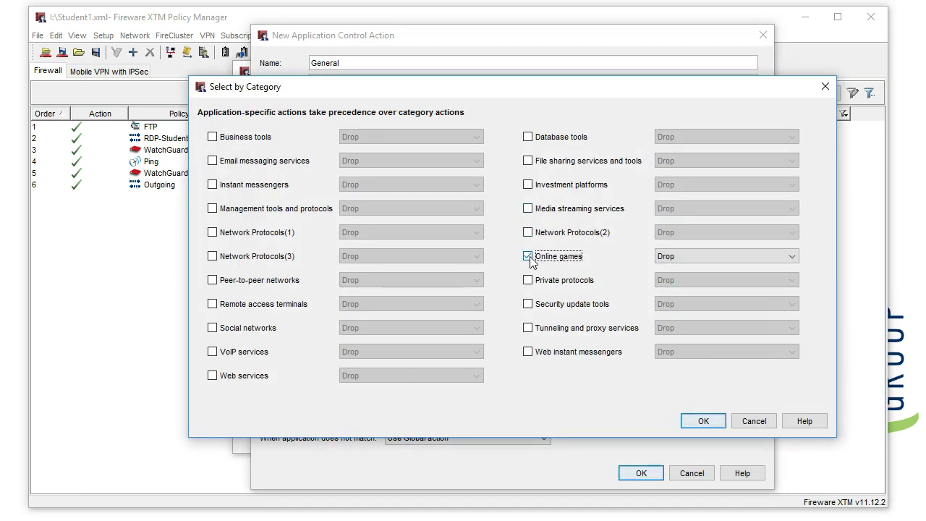
{"action": "left_click", "coordinate": [212, 280]}
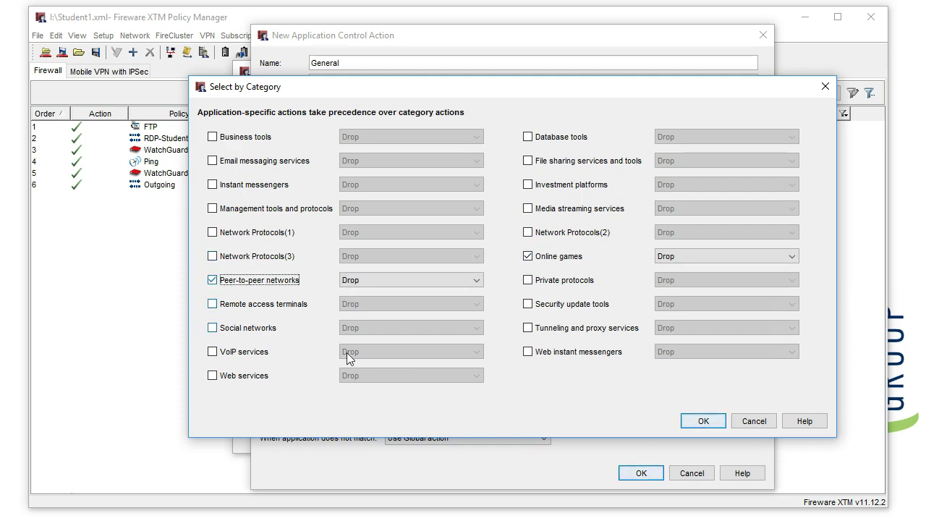
{"action": "left_click", "coordinate": [536, 332]}
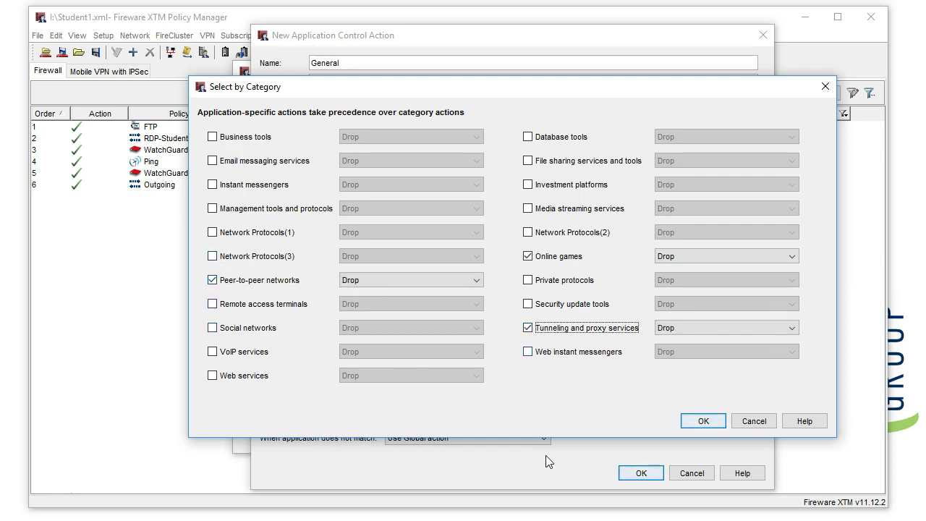
{"action": "left_click", "coordinate": [706, 425]}
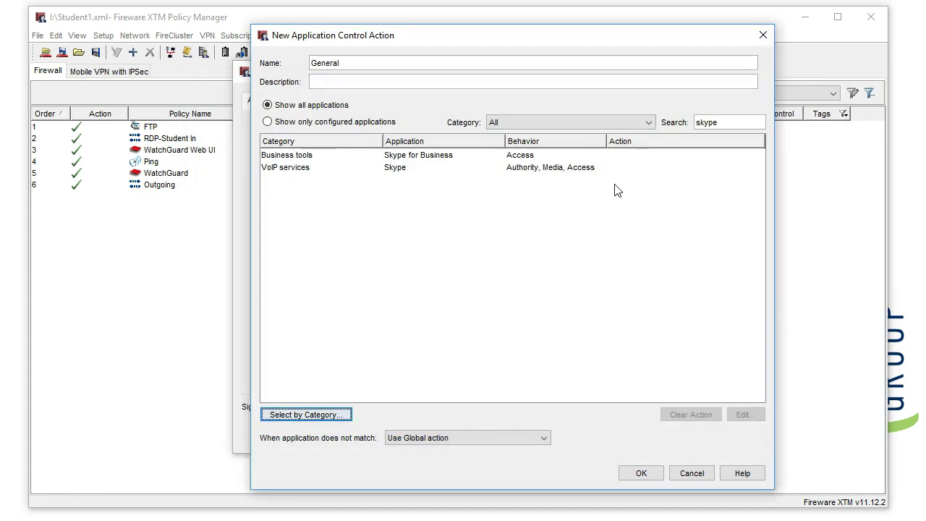
{"action": "left_click", "coordinate": [608, 122]}
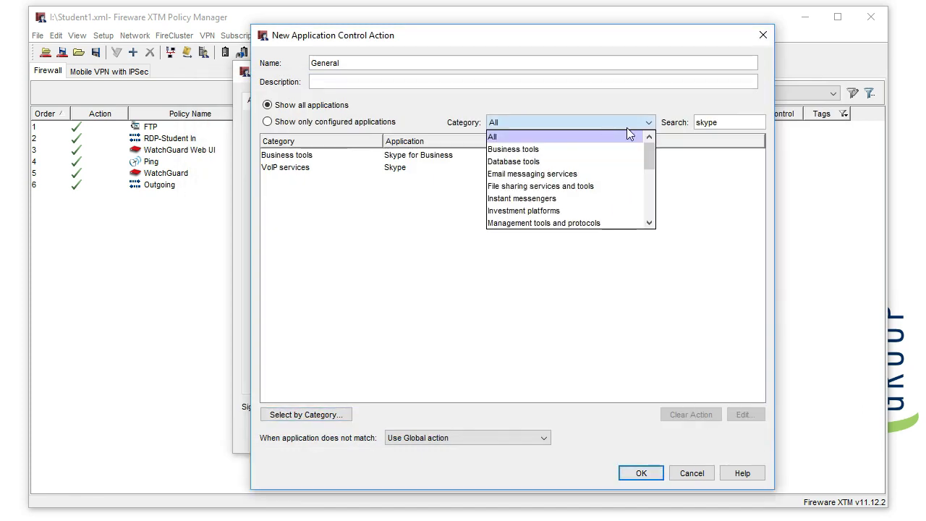
{"action": "left_click_drag", "start_coordinate": [654, 158], "coordinate": [658, 214]}
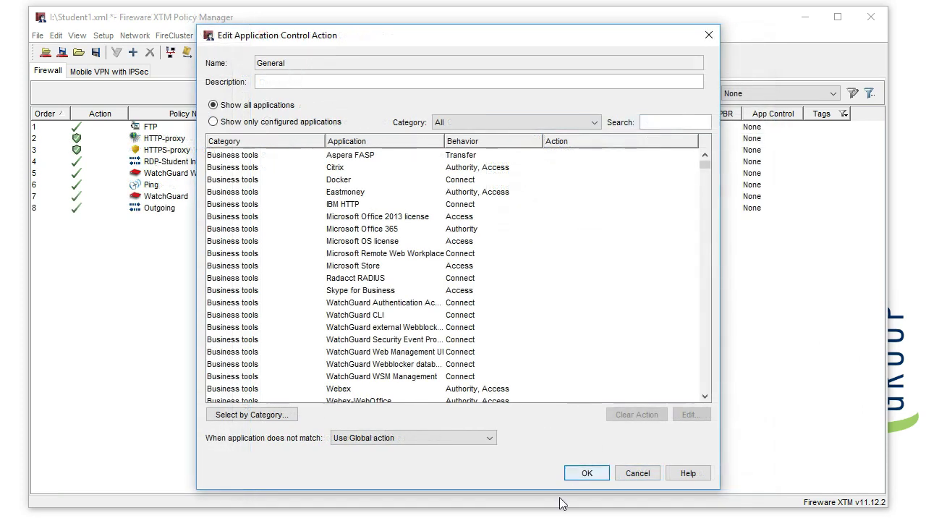
{"action": "left_click", "coordinate": [586, 473]}
Assign the General application control action to the HTTP-proxy, HTTPS-proxy and Outgoing policies
{"action": "left_click", "coordinate": [298, 101]}
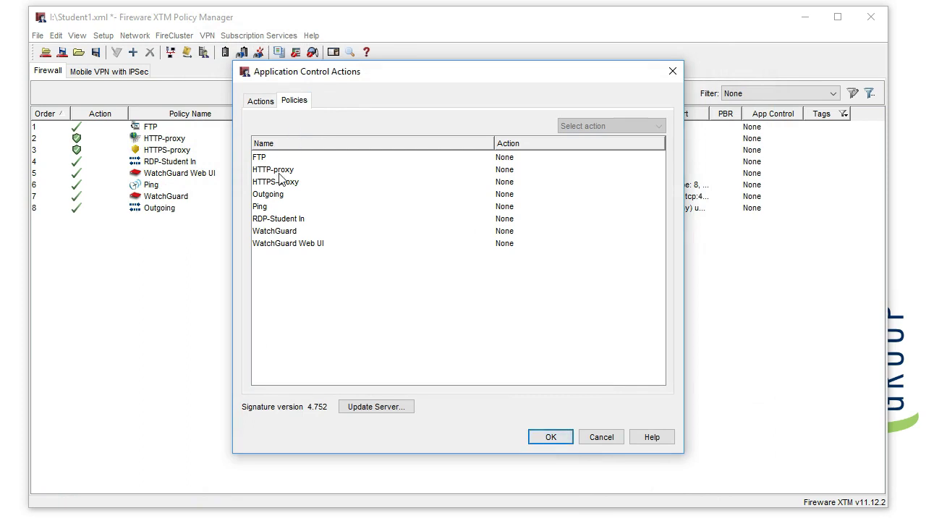
{"action": "left_click", "coordinate": [341, 174]}
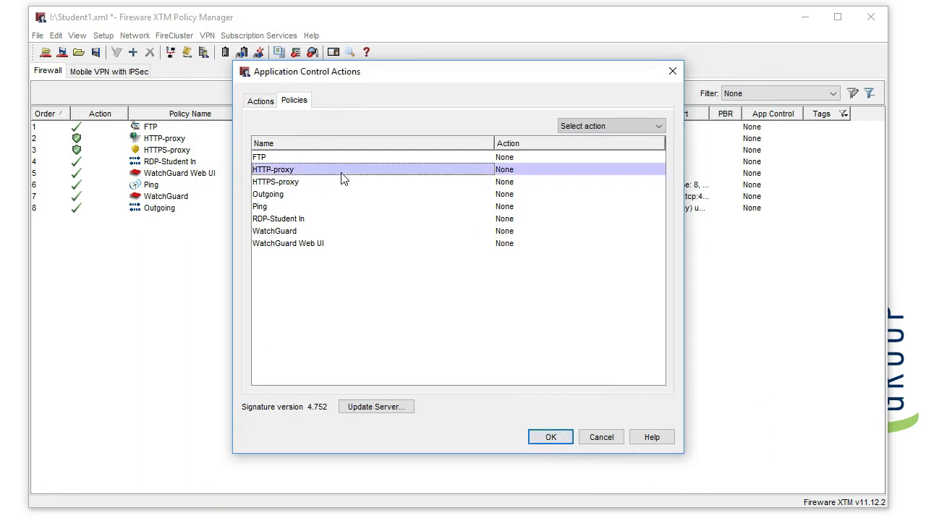
{"action": "left_click", "coordinate": [304, 195], "text": "shift"}
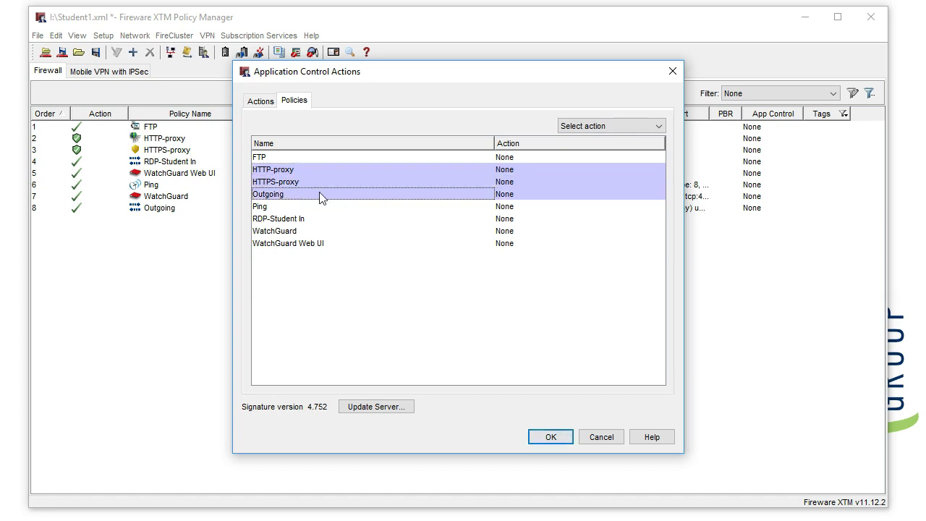
{"action": "left_click", "coordinate": [608, 128]}
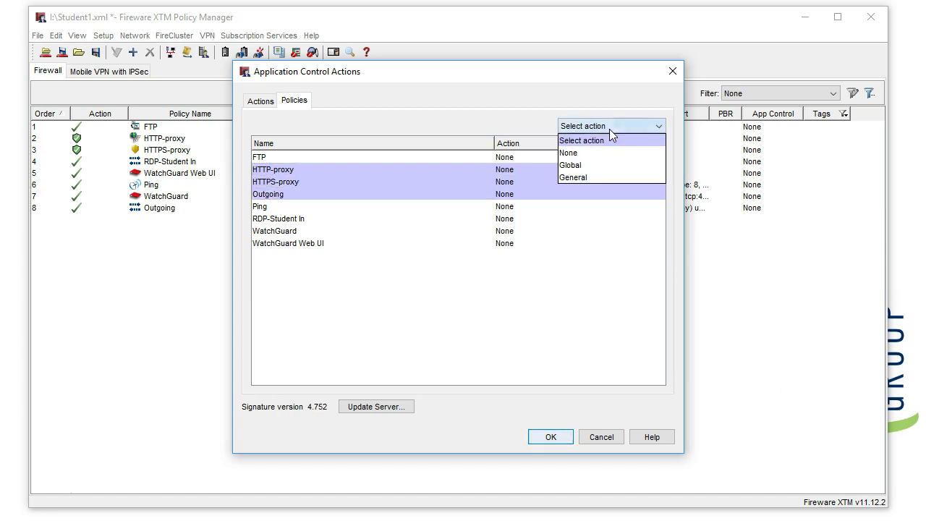
{"action": "left_click", "coordinate": [605, 177]}
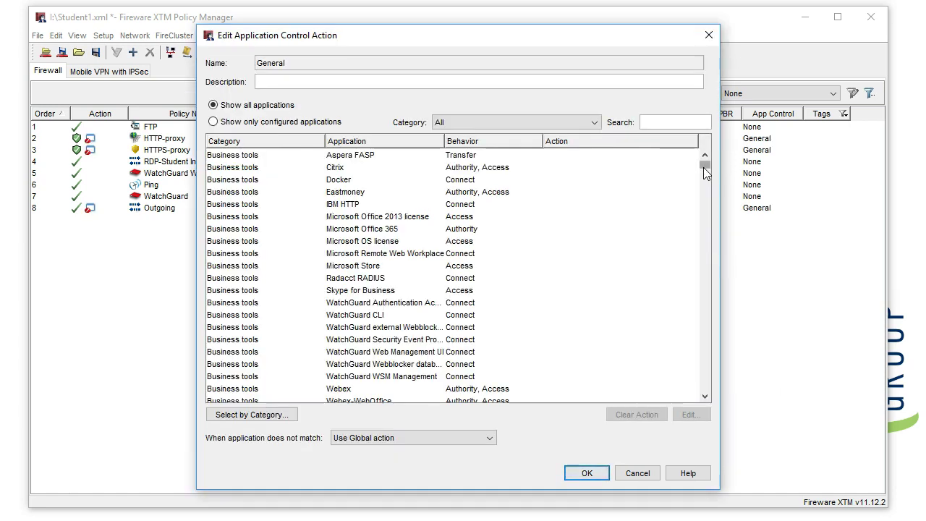
Review the General action's application settings by filtering to Online games and Peer-to-peer networks in turn
{"action": "left_click_drag", "start_coordinate": [703, 167], "coordinate": [705, 202]}
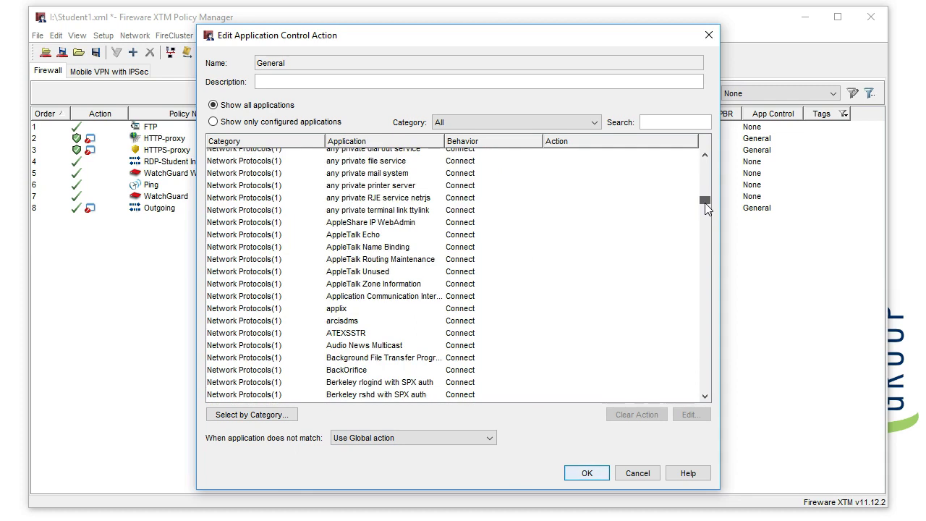
{"action": "left_click", "coordinate": [562, 121]}
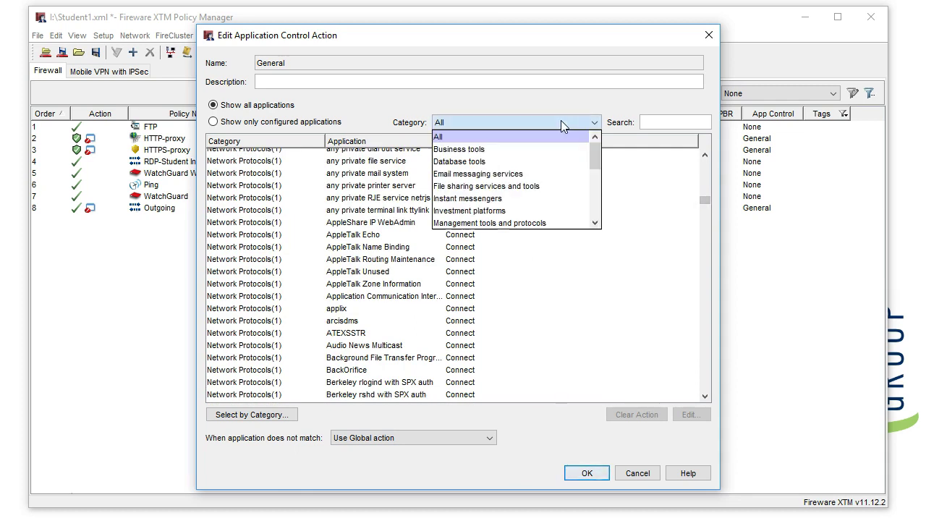
{"action": "left_click", "coordinate": [596, 223]}
{"action": "left_click", "coordinate": [596, 224]}
{"action": "left_click", "coordinate": [596, 223]}
{"action": "left_click", "coordinate": [597, 223]}
{"action": "left_click", "coordinate": [596, 223]}
{"action": "left_click", "coordinate": [596, 223]}
{"action": "left_click", "coordinate": [596, 223]}
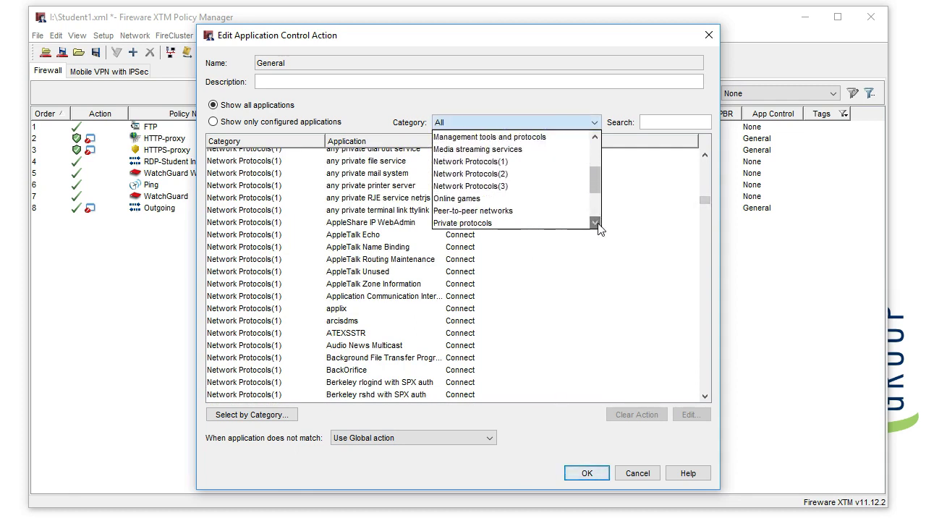
{"action": "left_click", "coordinate": [474, 199]}
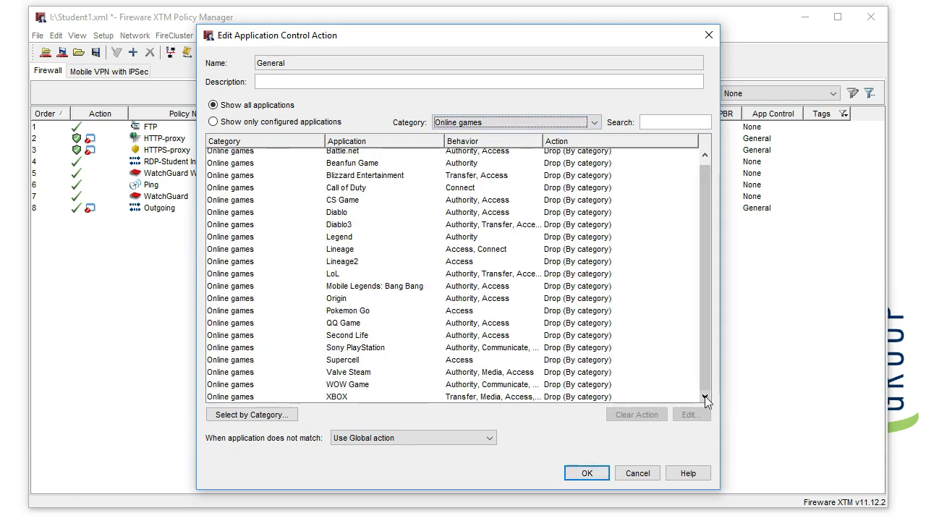
{"action": "left_click", "coordinate": [565, 122]}
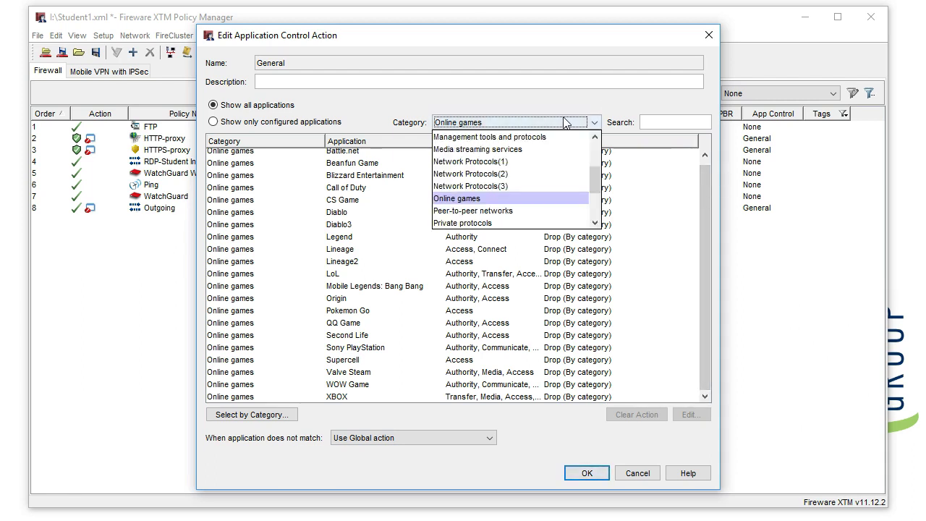
{"action": "left_click", "coordinate": [515, 213]}
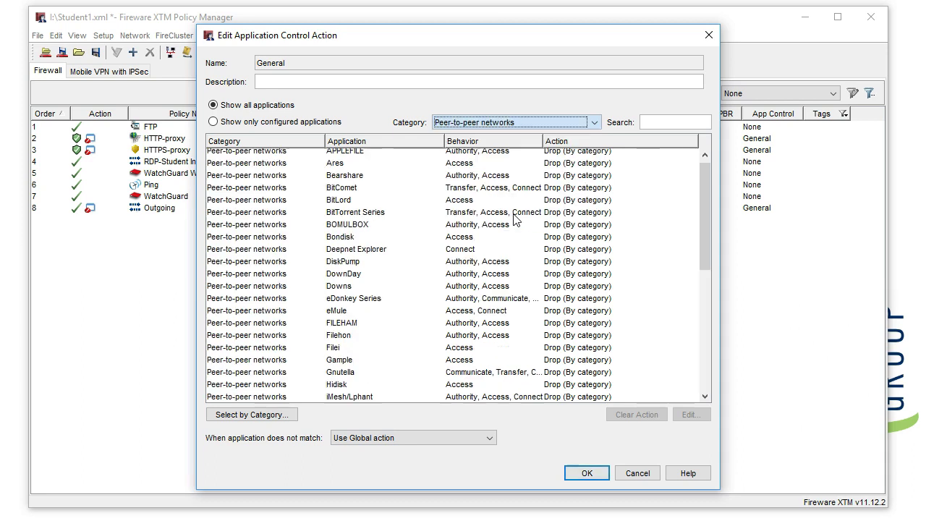